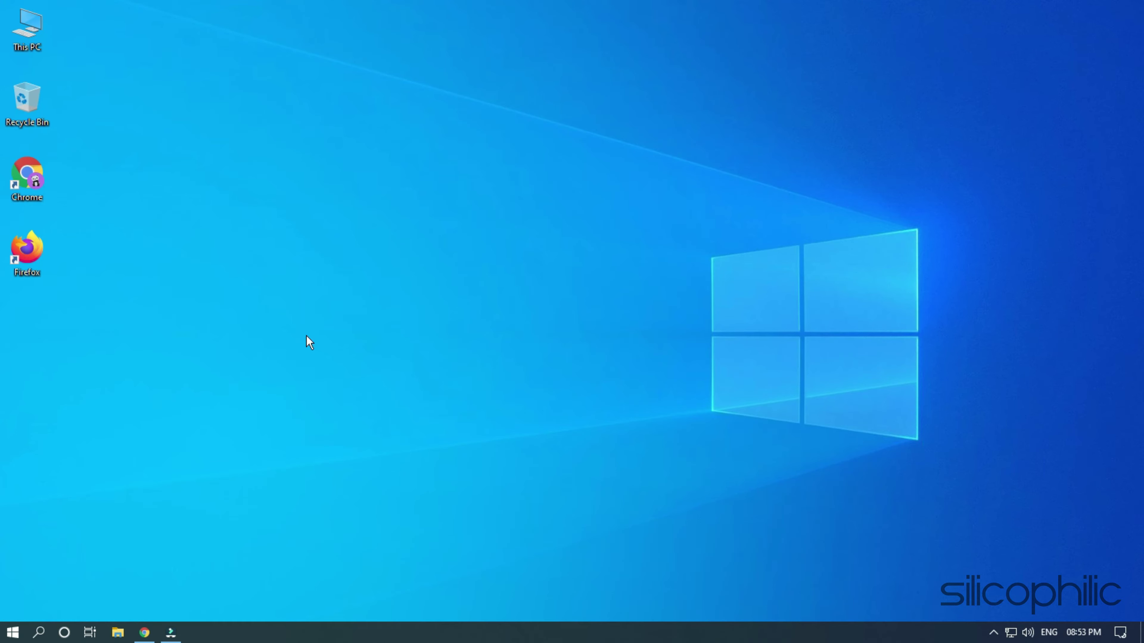
Open Device Manager and expand the Disk drives category
right_click(13, 633)
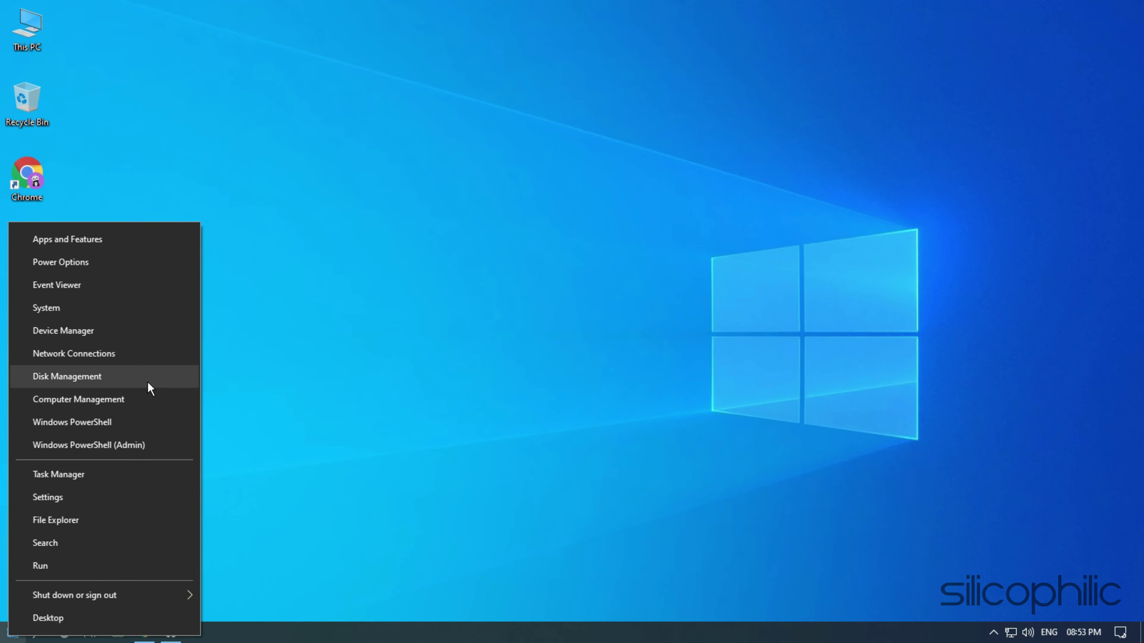
left_click(103, 335)
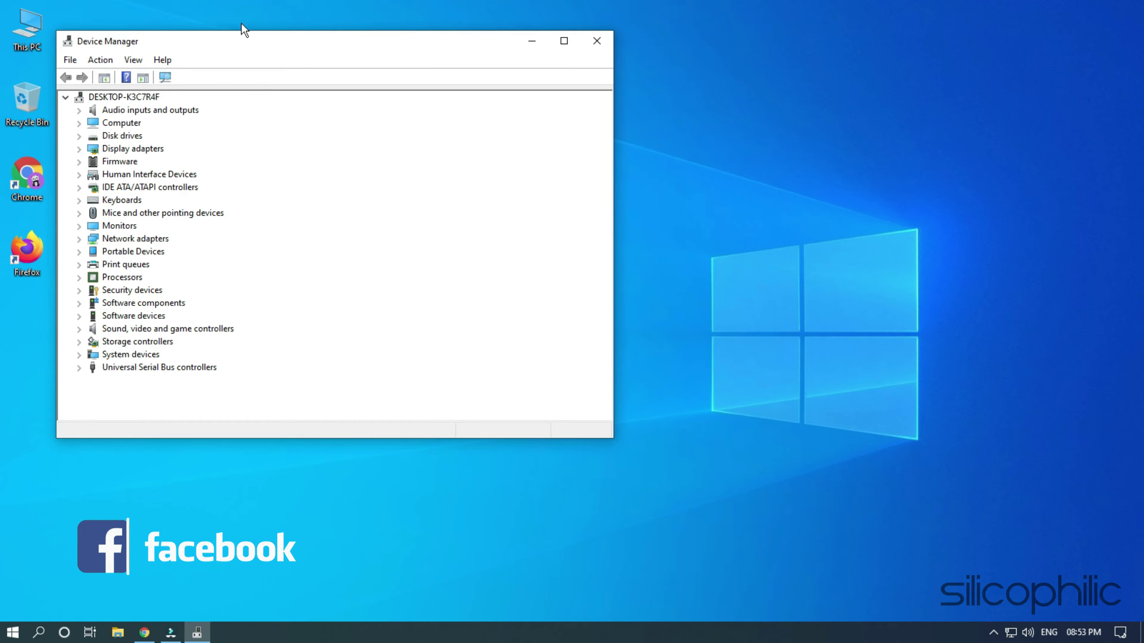
left_click_drag(283, 46, 472, 22)
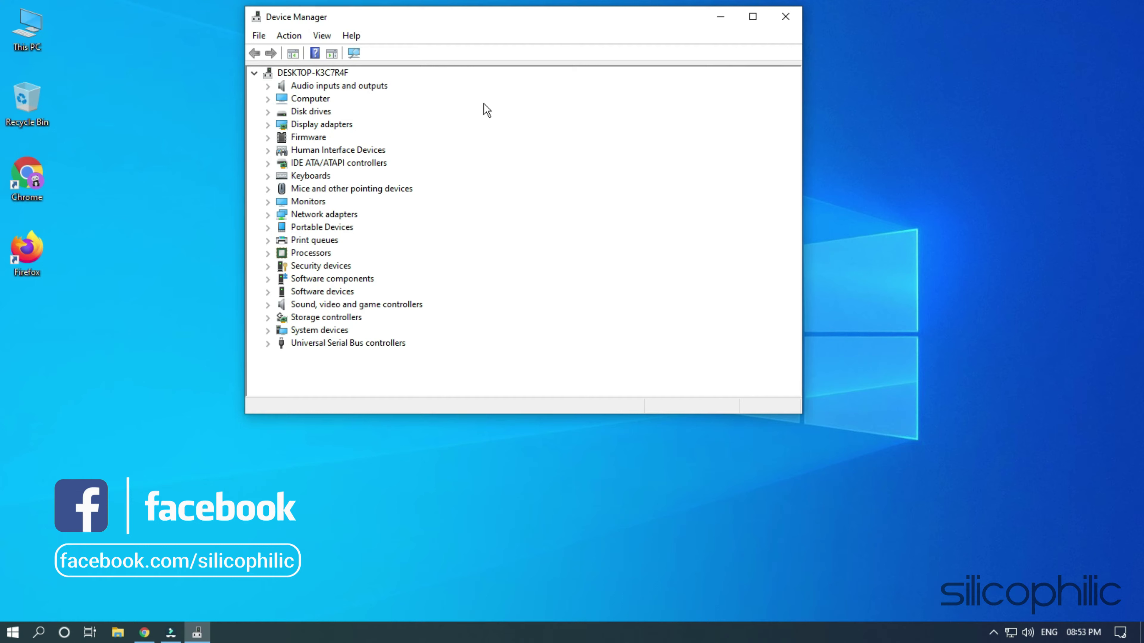
left_click(269, 115)
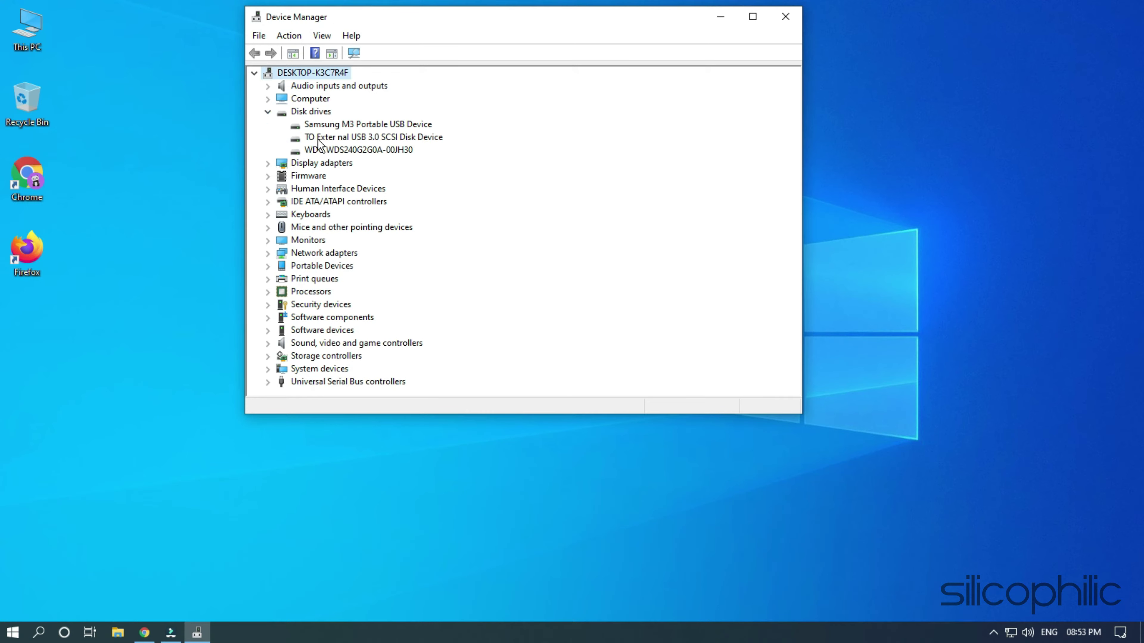
Uninstall the Samsung M3 Portable USB Device from the disk drives and confirm the removal
left_click(295, 127)
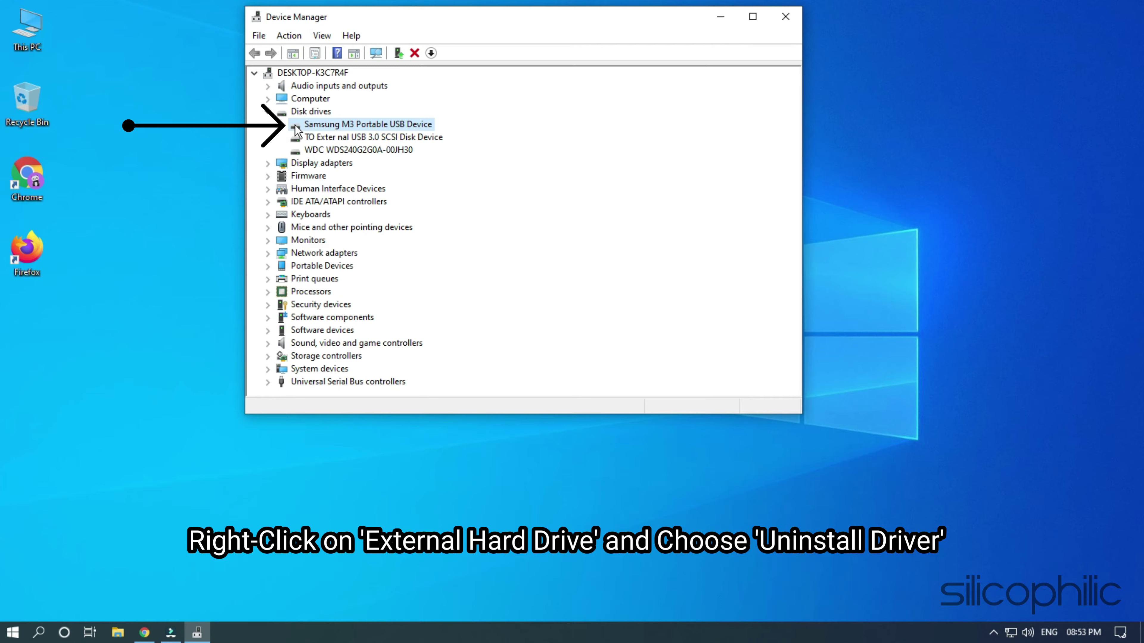
right_click(296, 127)
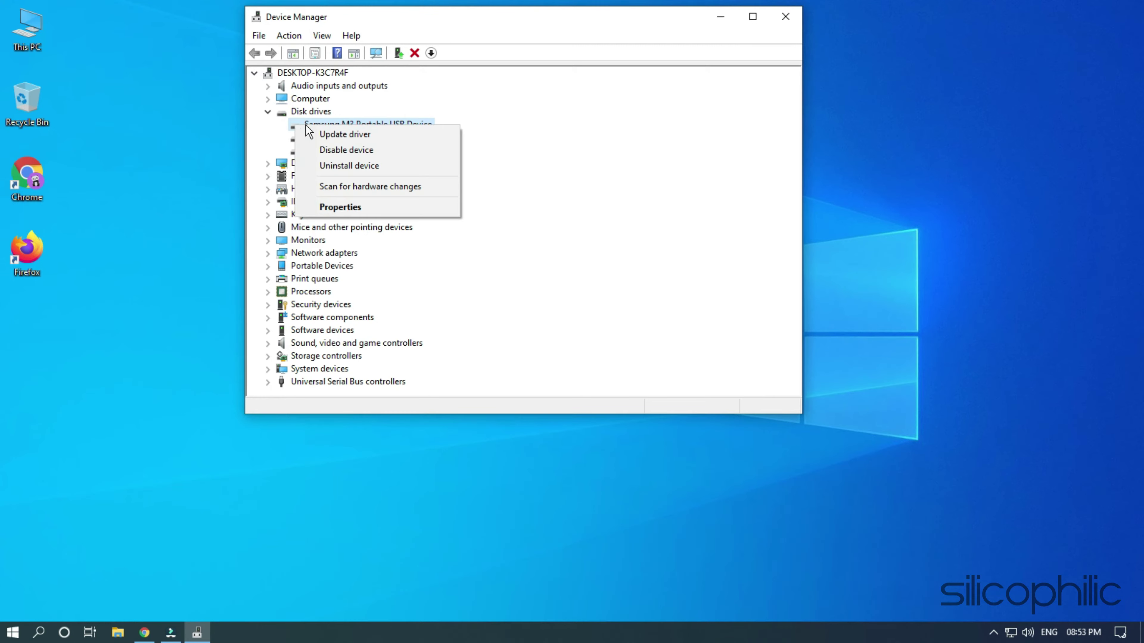
left_click(389, 168)
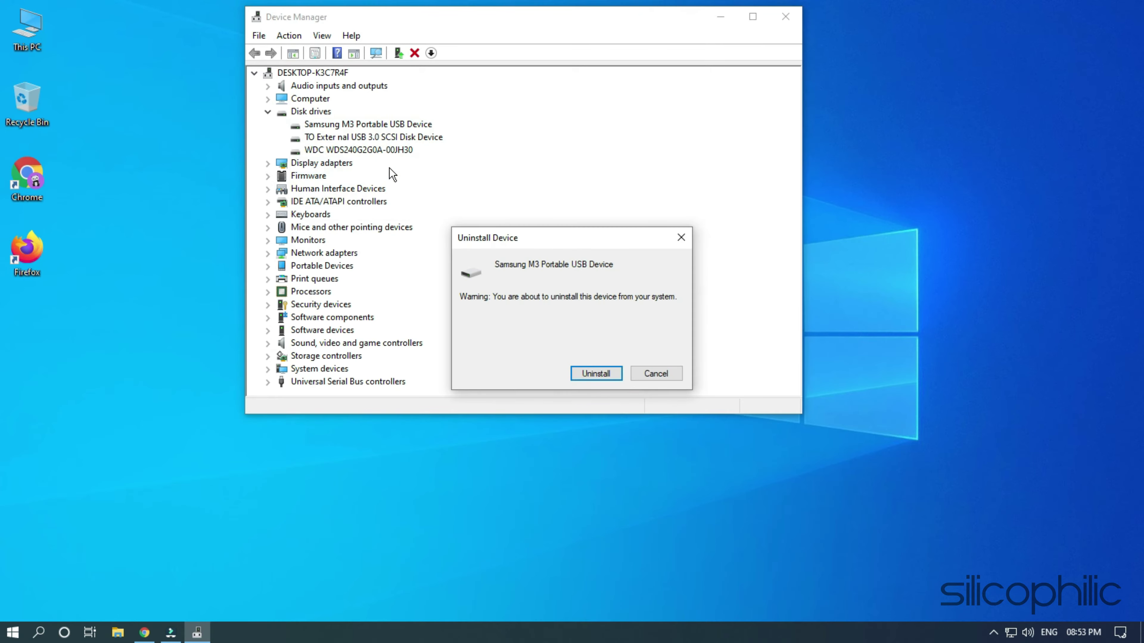
left_click(581, 374)
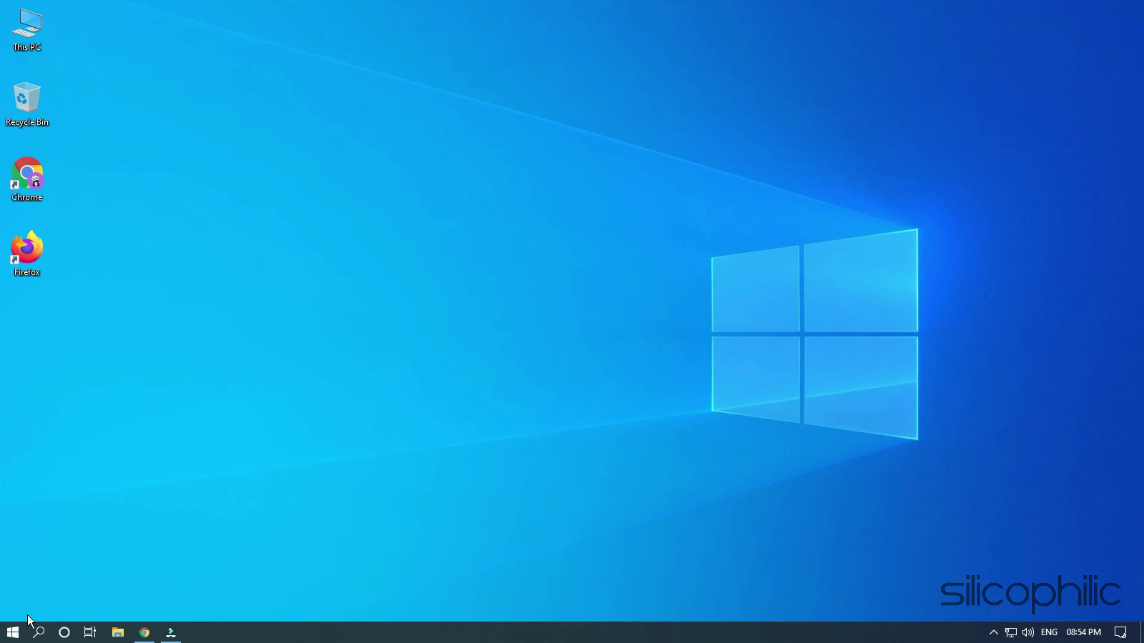
Open Device Manager again and expand the Universal Serial Bus controllers category
right_click(13, 632)
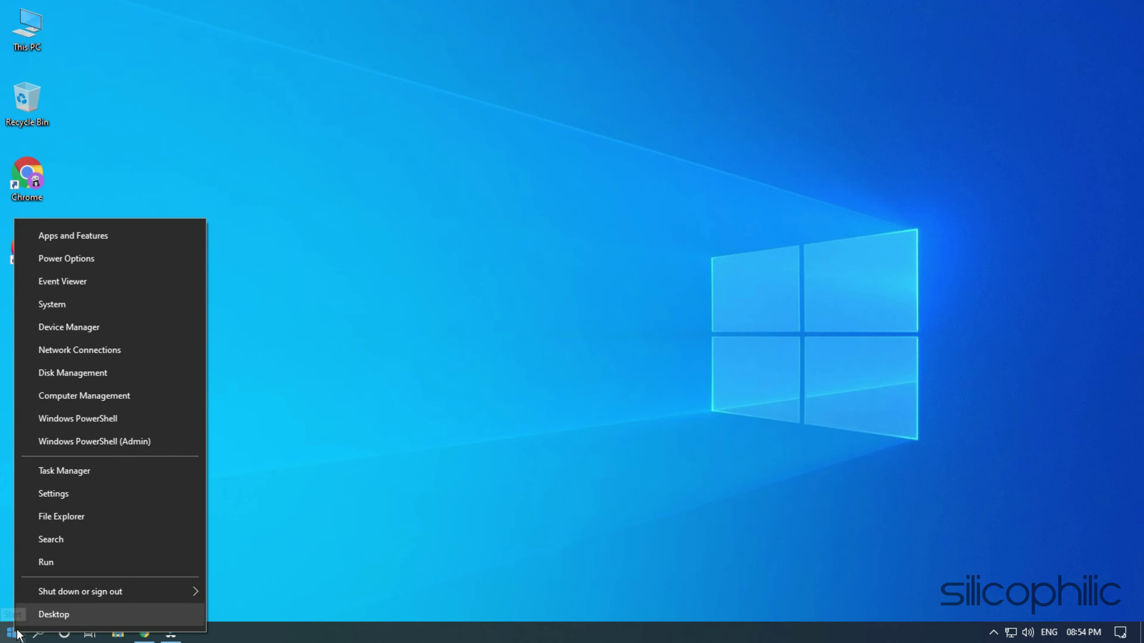
left_click(125, 332)
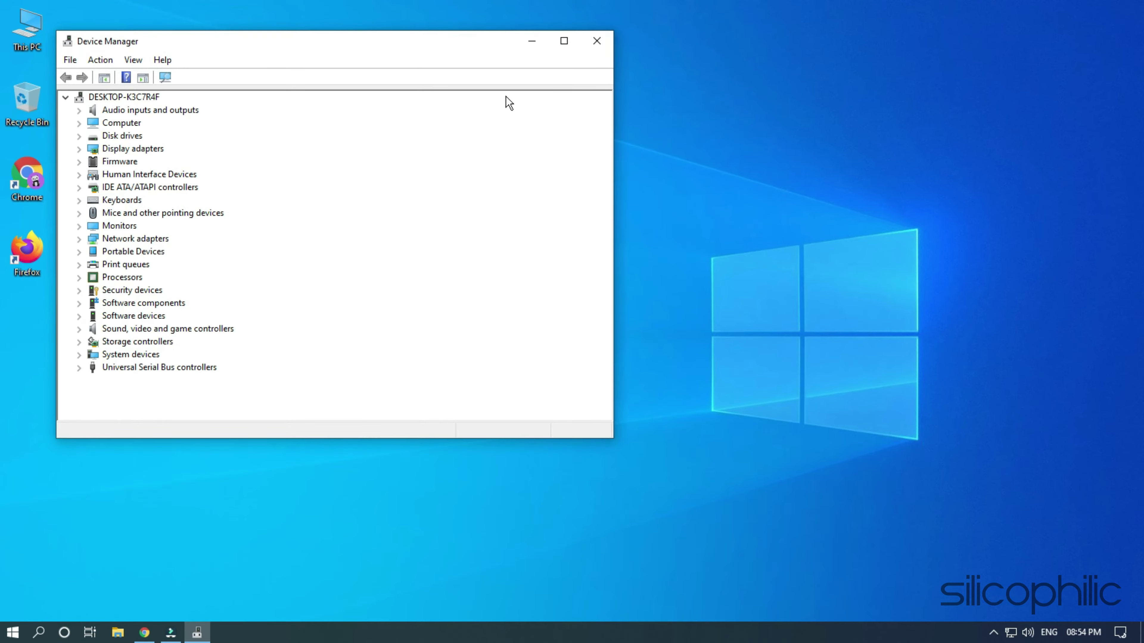
left_click_drag(339, 42, 492, 18)
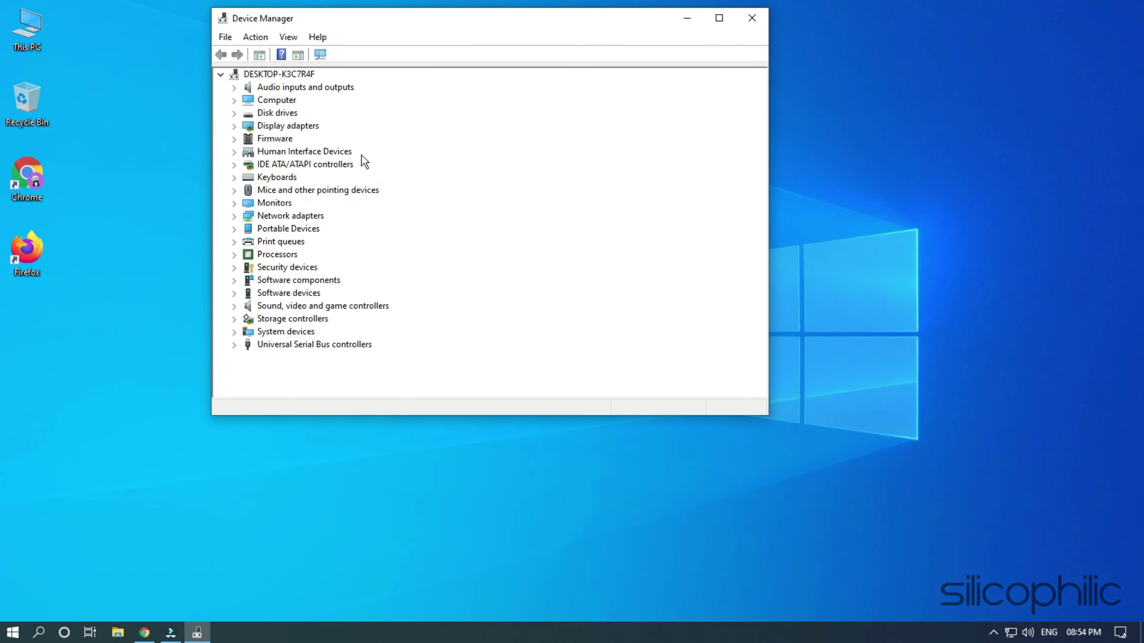
left_click(234, 345)
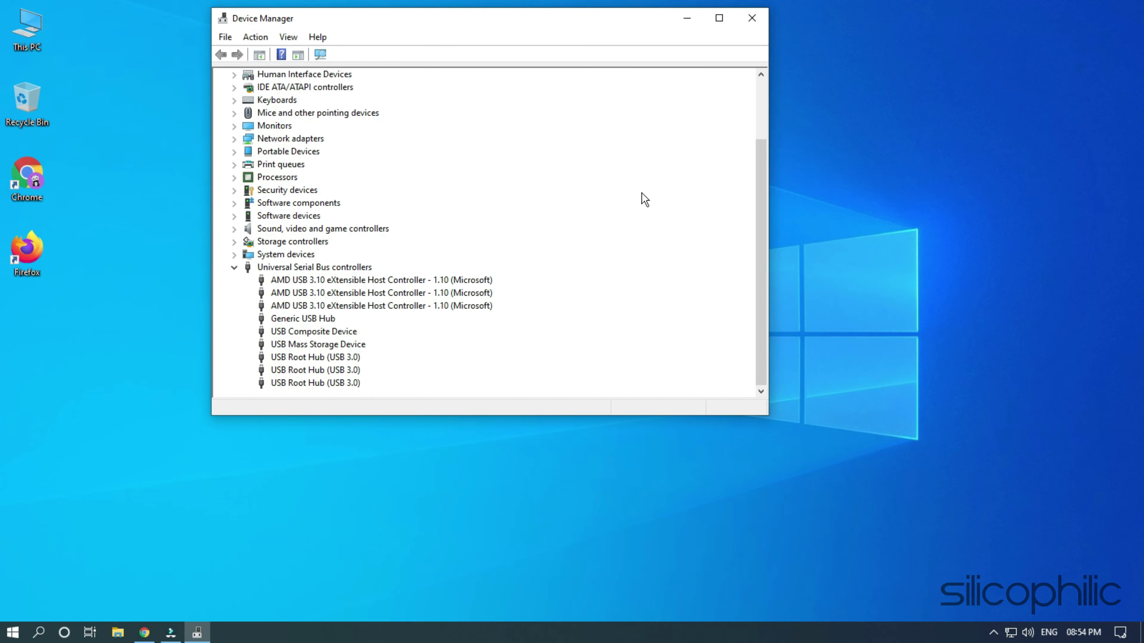
Uninstall the first AMD USB 3.10 eXtensible Host Controller - 1.10 (Microsoft) and confirm the removal
left_click(362, 282)
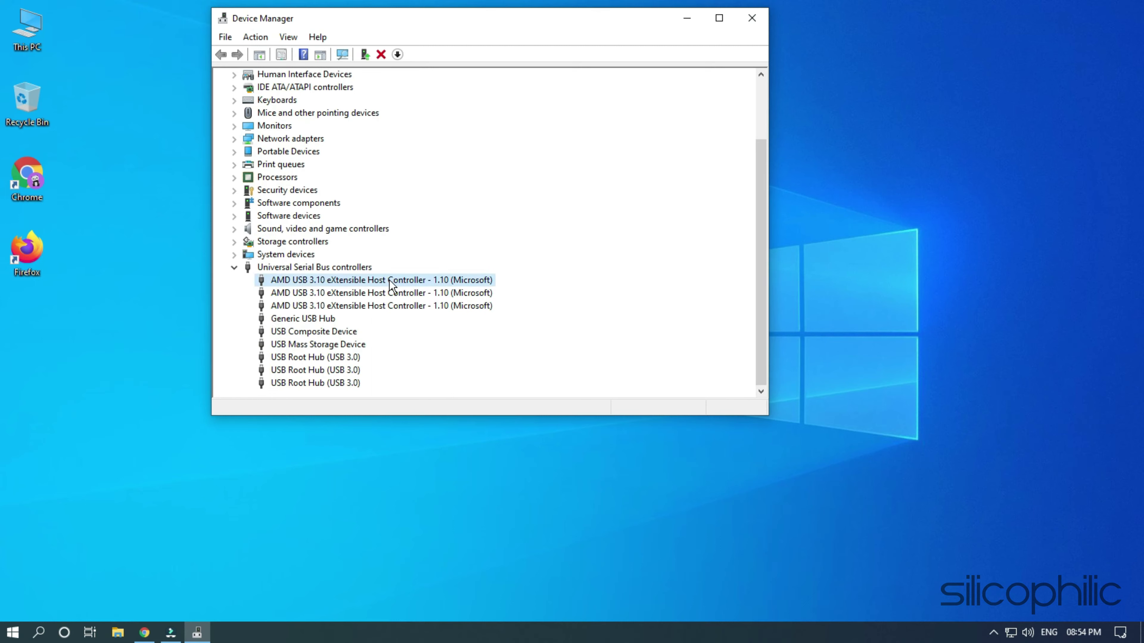
right_click(427, 281)
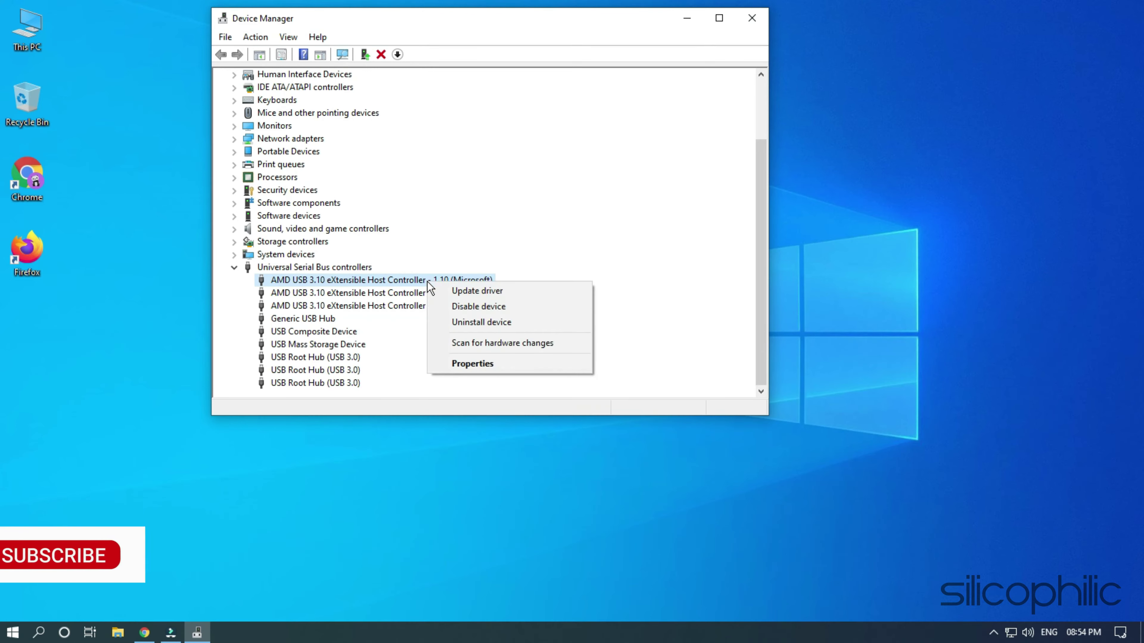
left_click(519, 323)
left_click(616, 374)
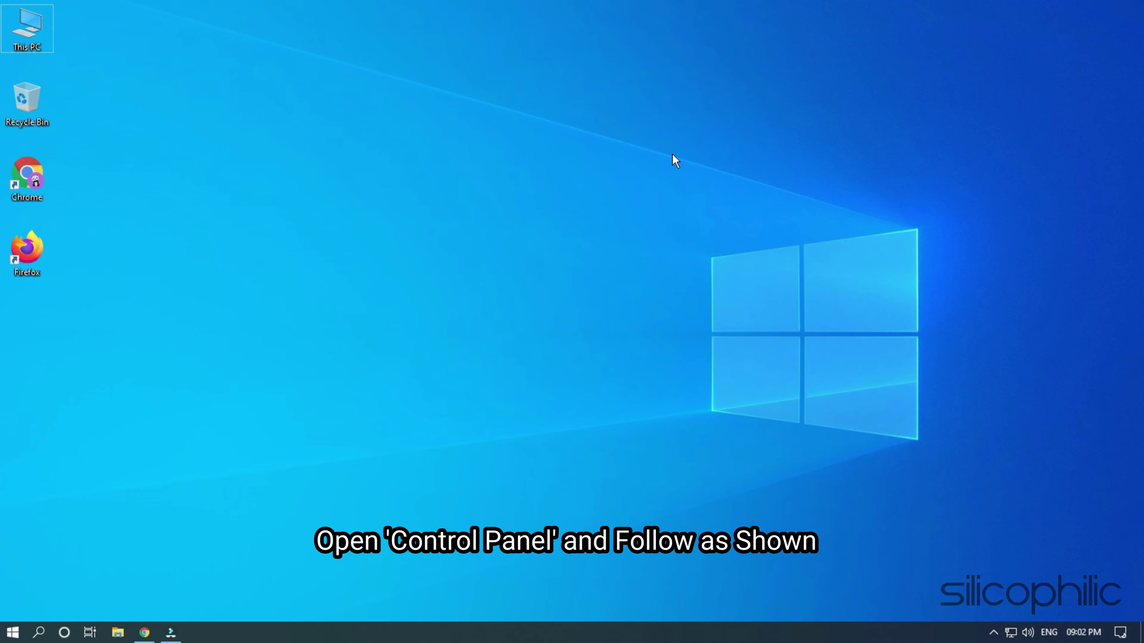
Search Windows for "control" and open Control Panel
left_click(40, 633)
type("c")
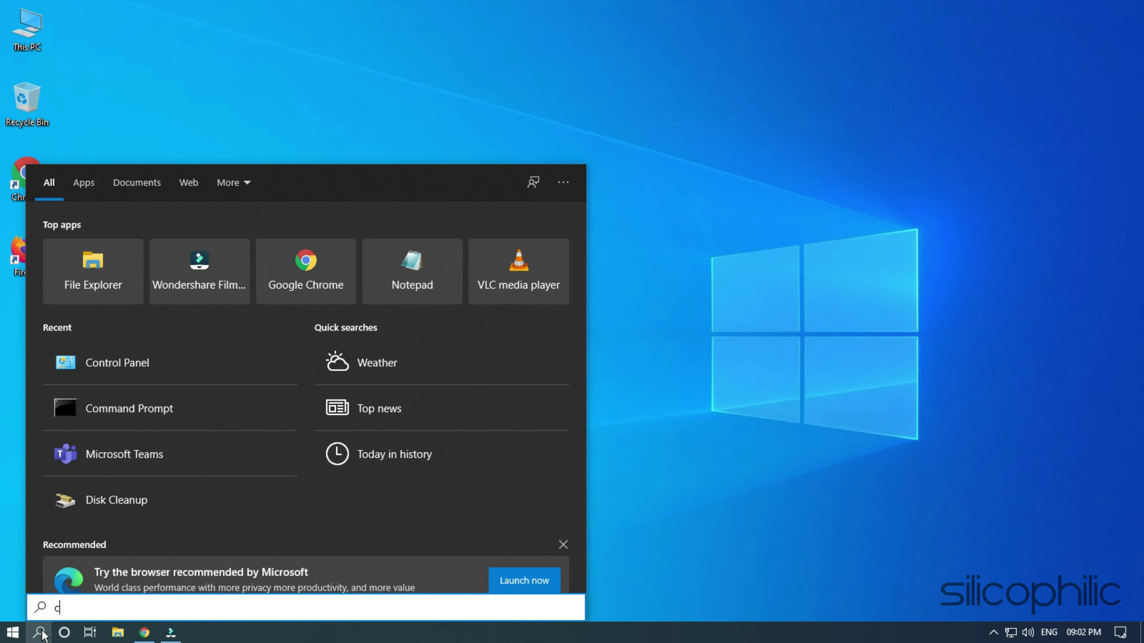
type("ontrol")
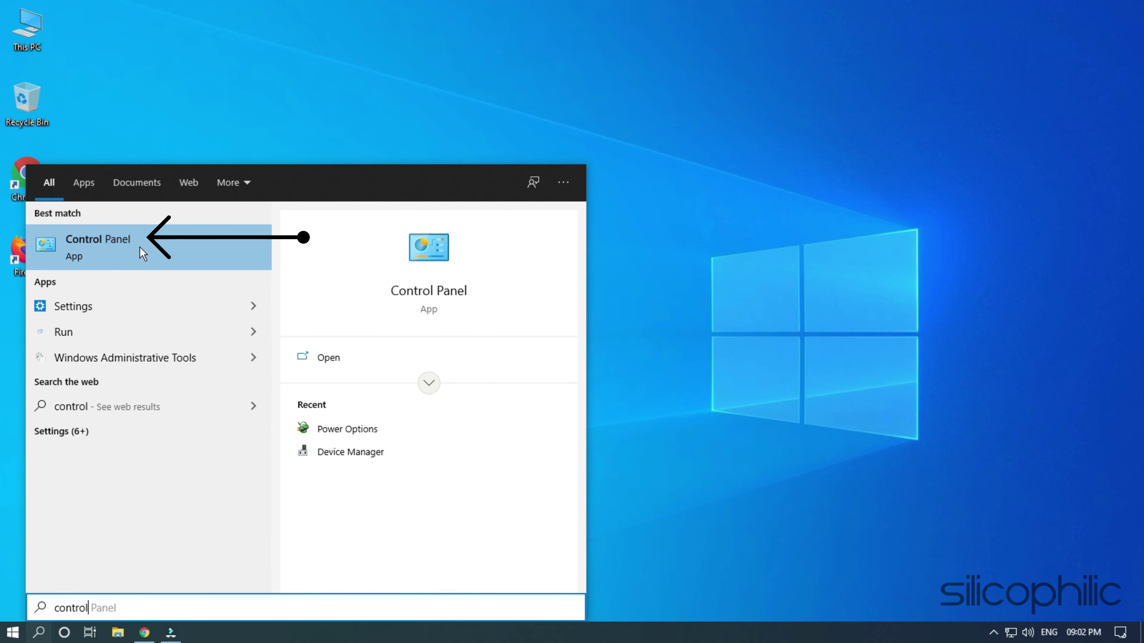
left_click(149, 243)
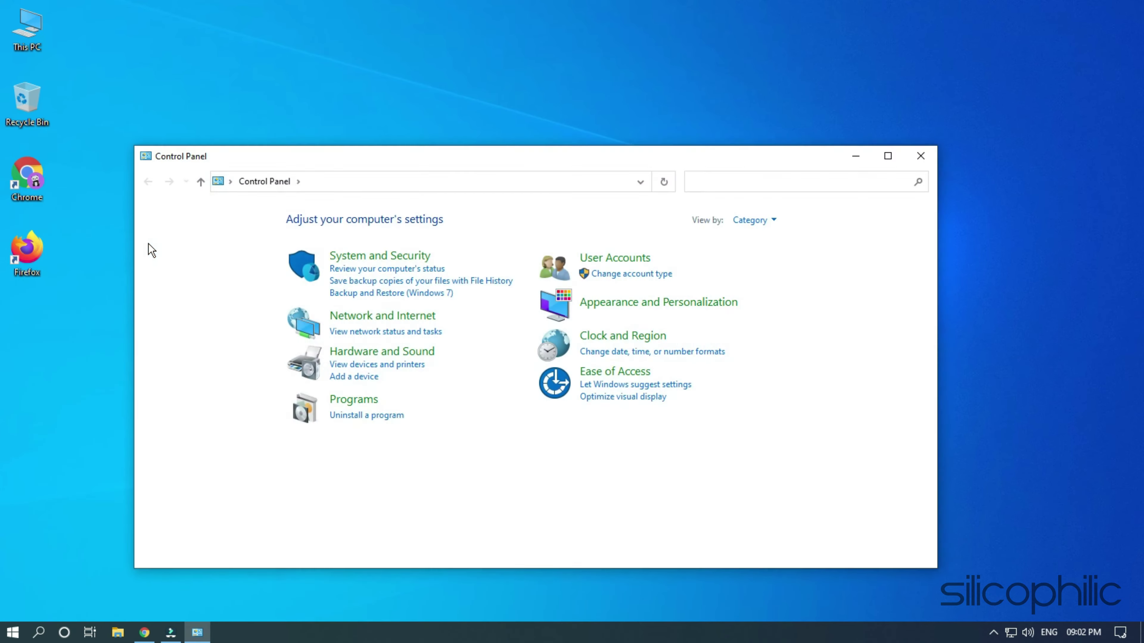
left_click_drag(559, 161, 595, 24)
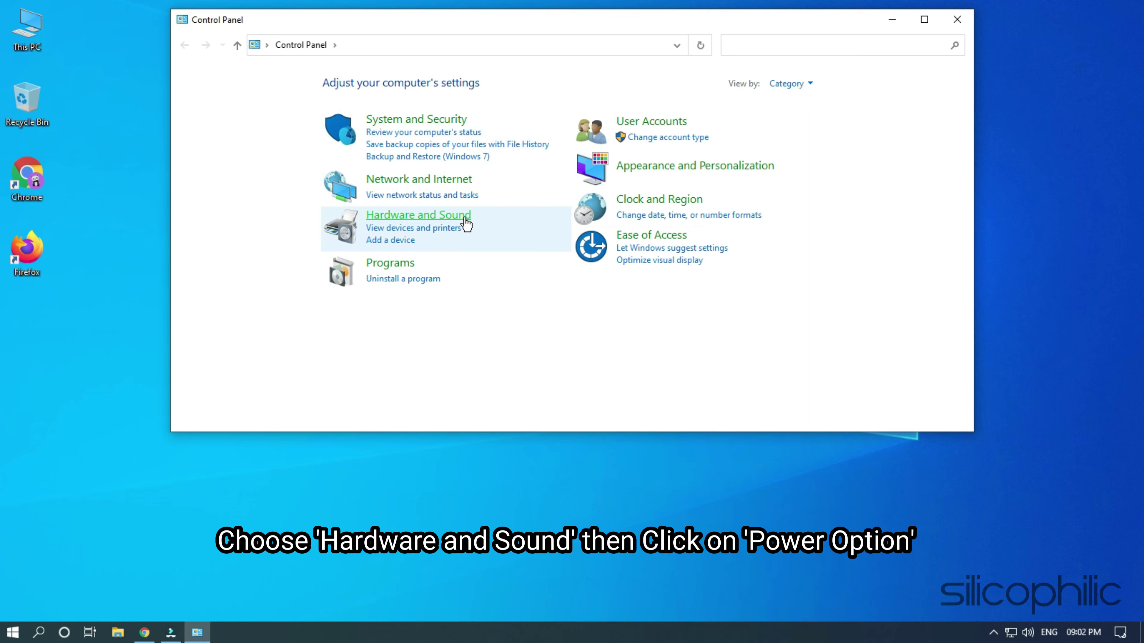
In Hardware and Sound's Power Options, open the advanced power settings of the Balanced plan
left_click(441, 221)
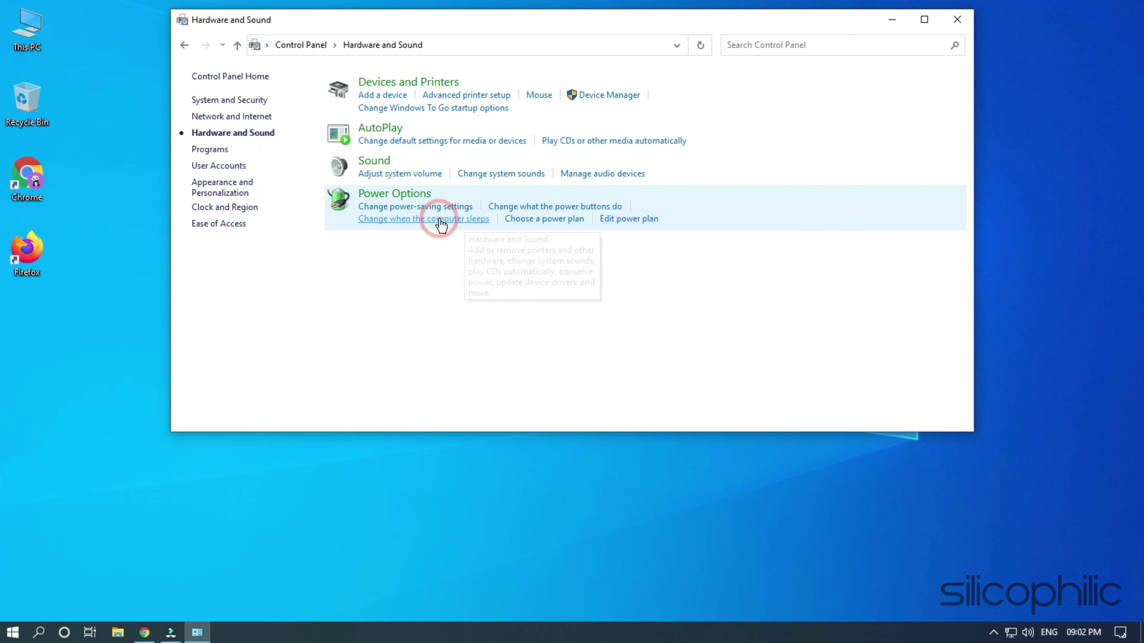
left_click(360, 201)
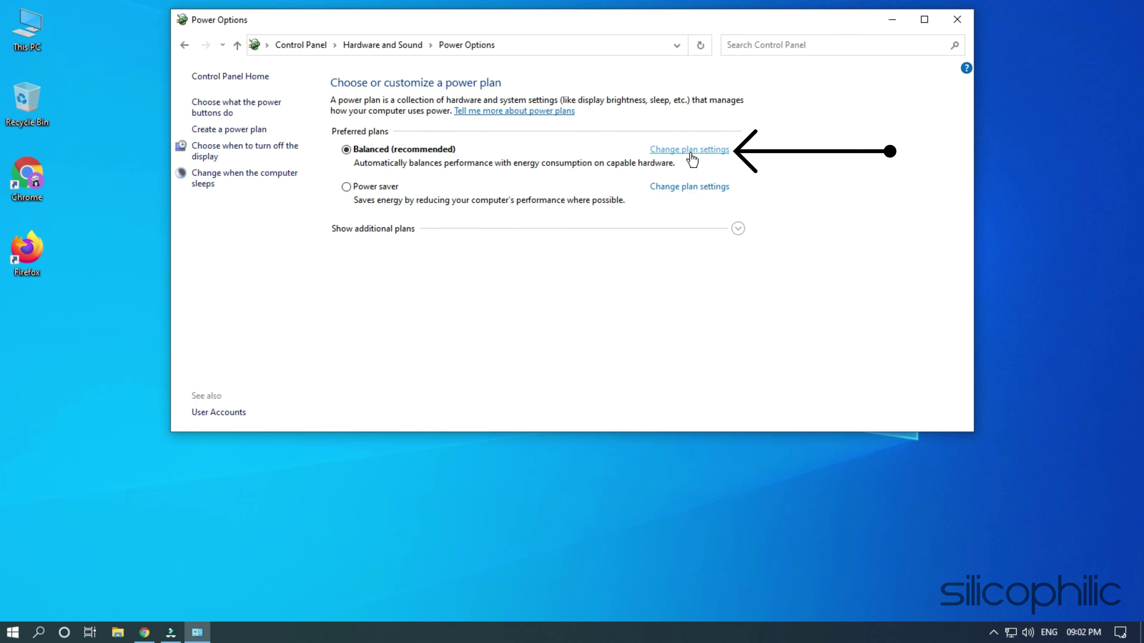
left_click(701, 158)
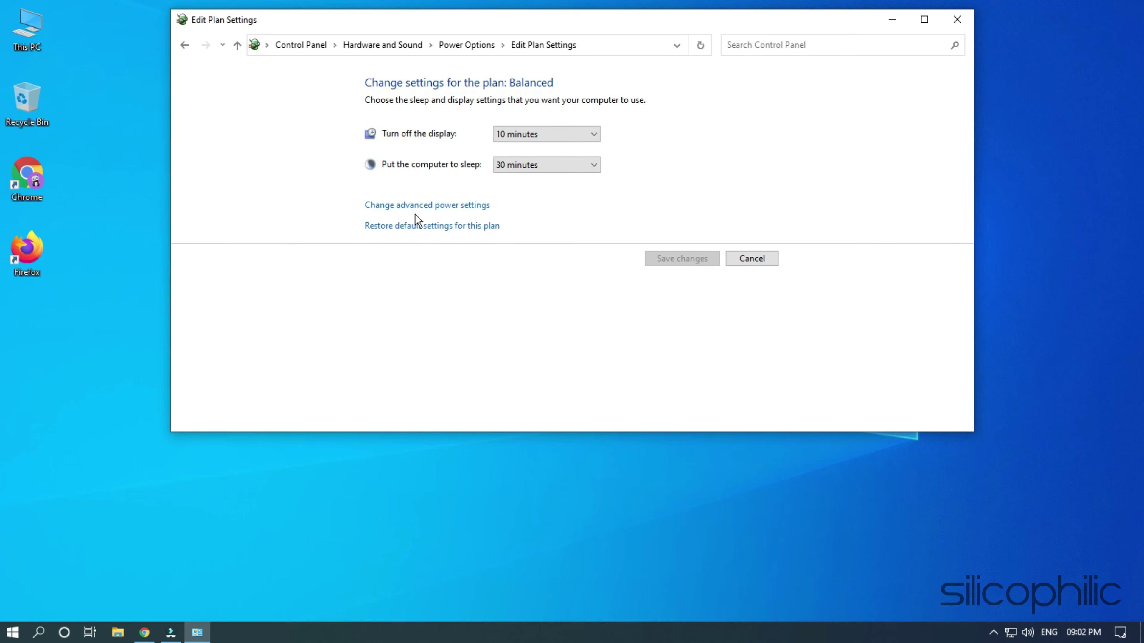
left_click(395, 207)
left_click_drag(236, 106, 674, 48)
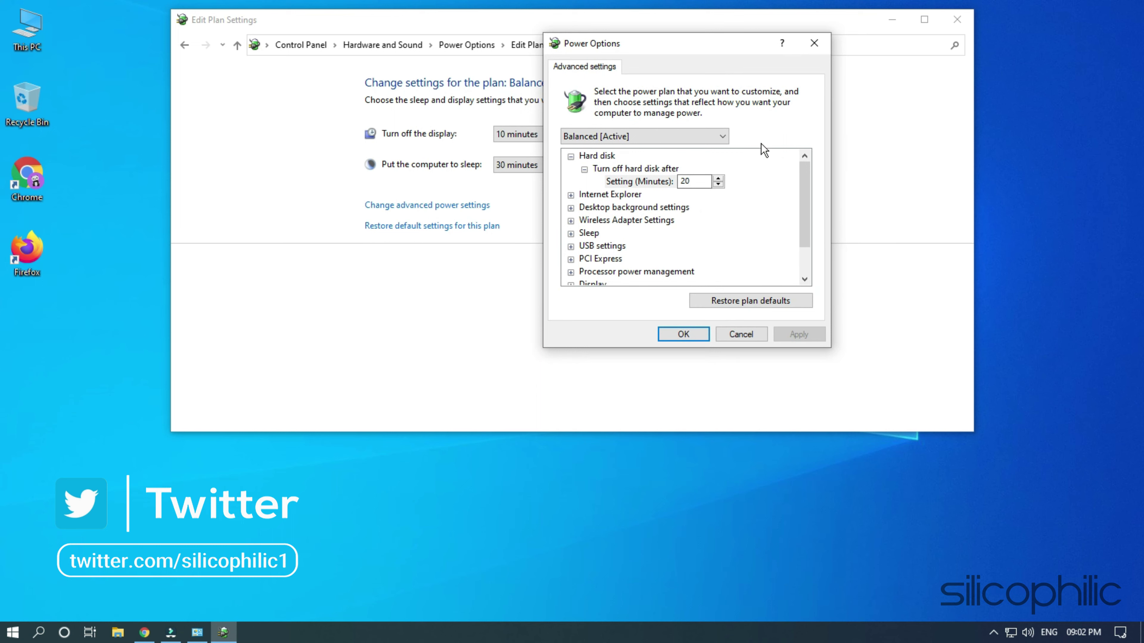
Set the Balanced plan's USB selective suspend setting to Disabled, apply it, and close the power settings windows
left_click_drag(808, 187, 809, 212)
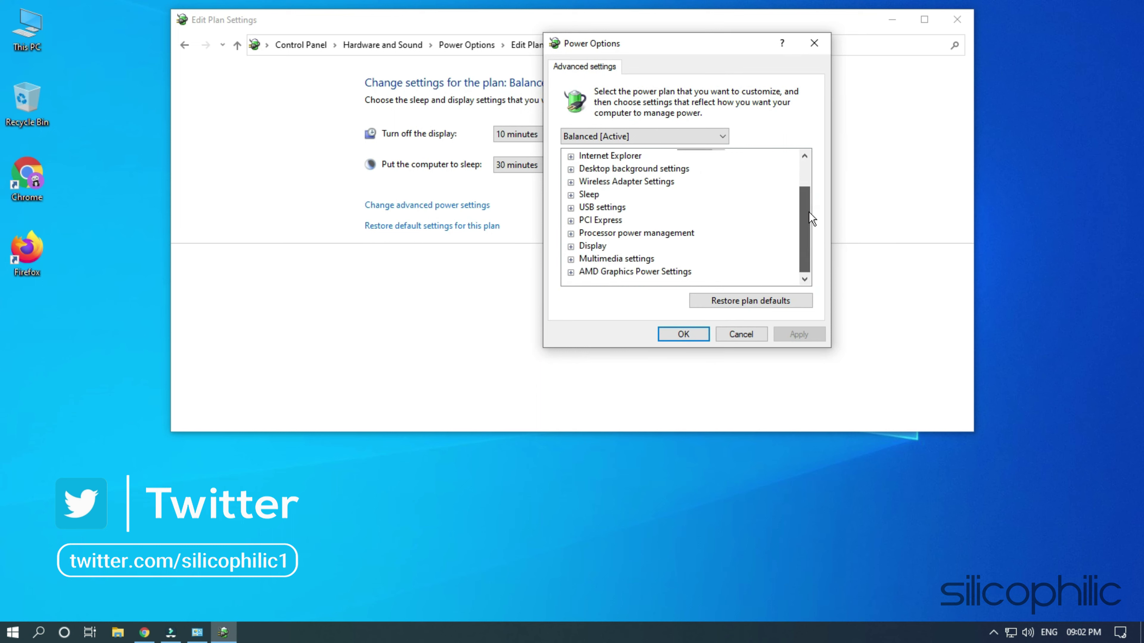
left_click(570, 209)
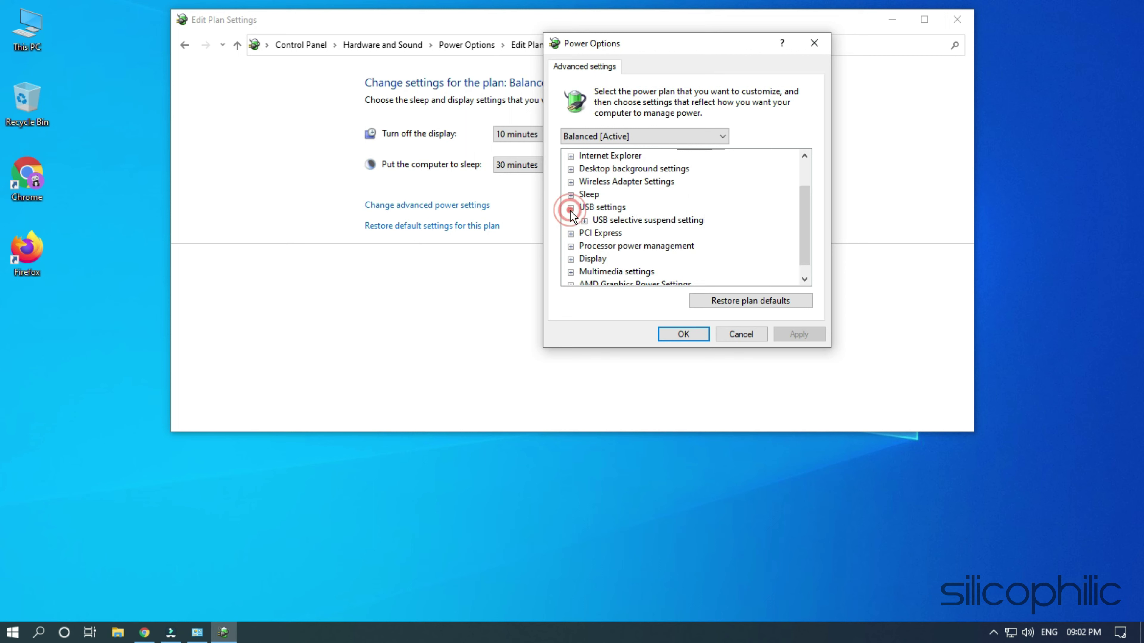
left_click(584, 221)
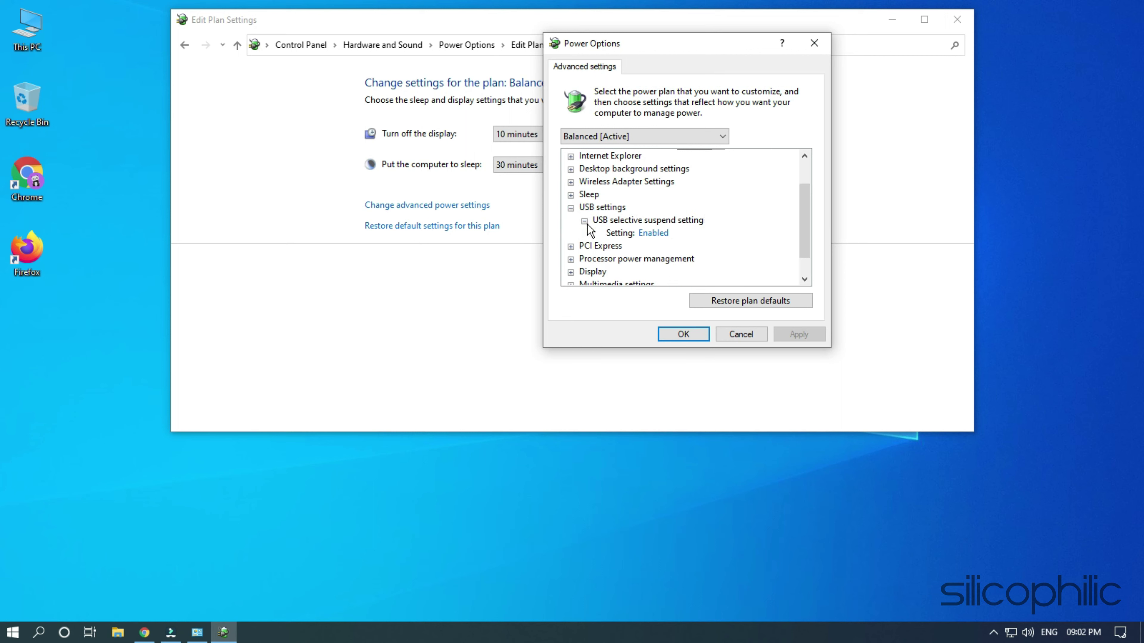
left_click(653, 233)
left_click(690, 233)
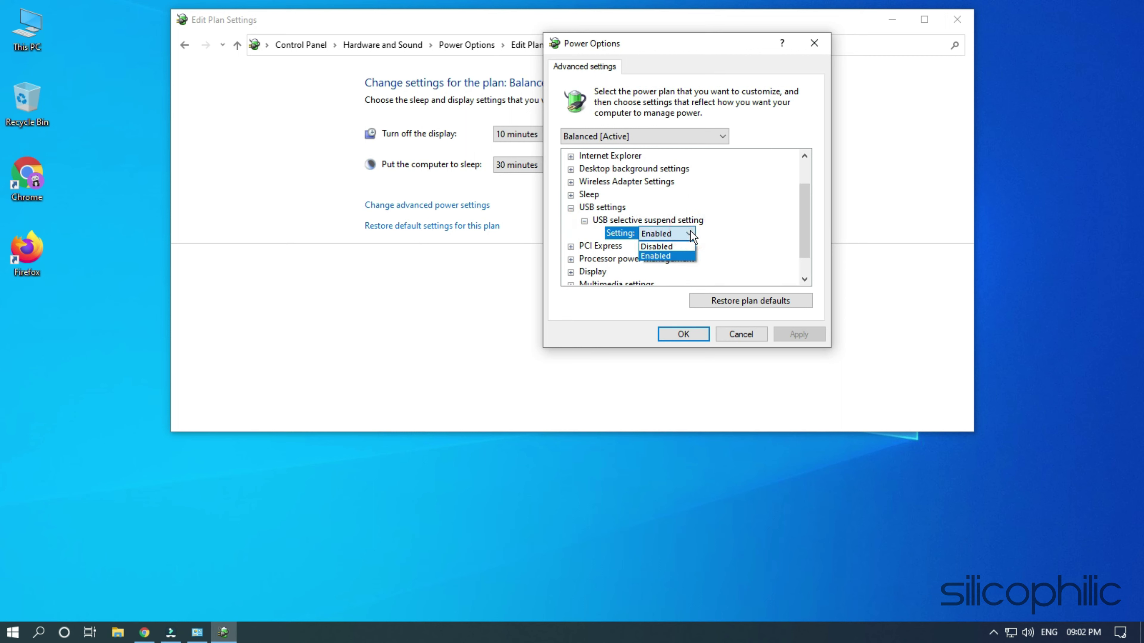
left_click(675, 246)
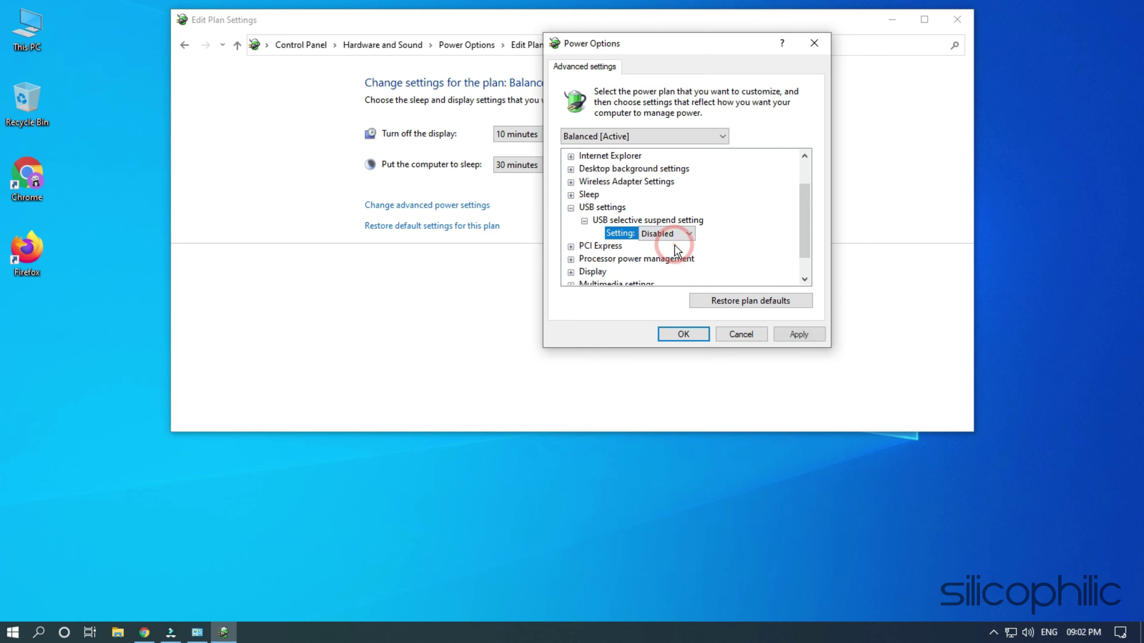
left_click(779, 335)
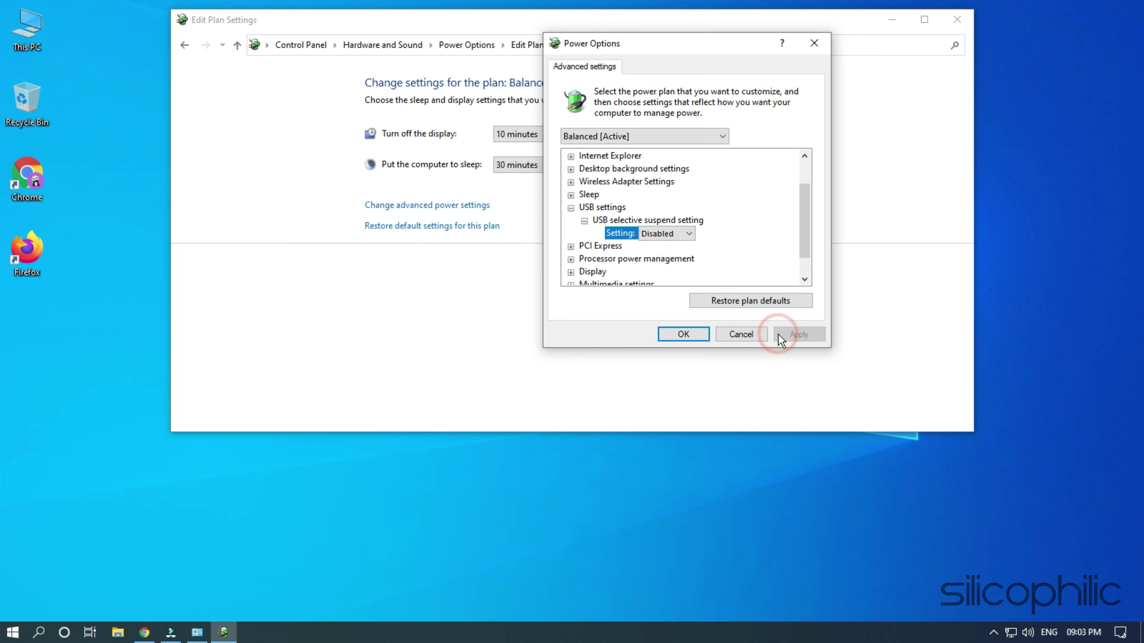
left_click(694, 334)
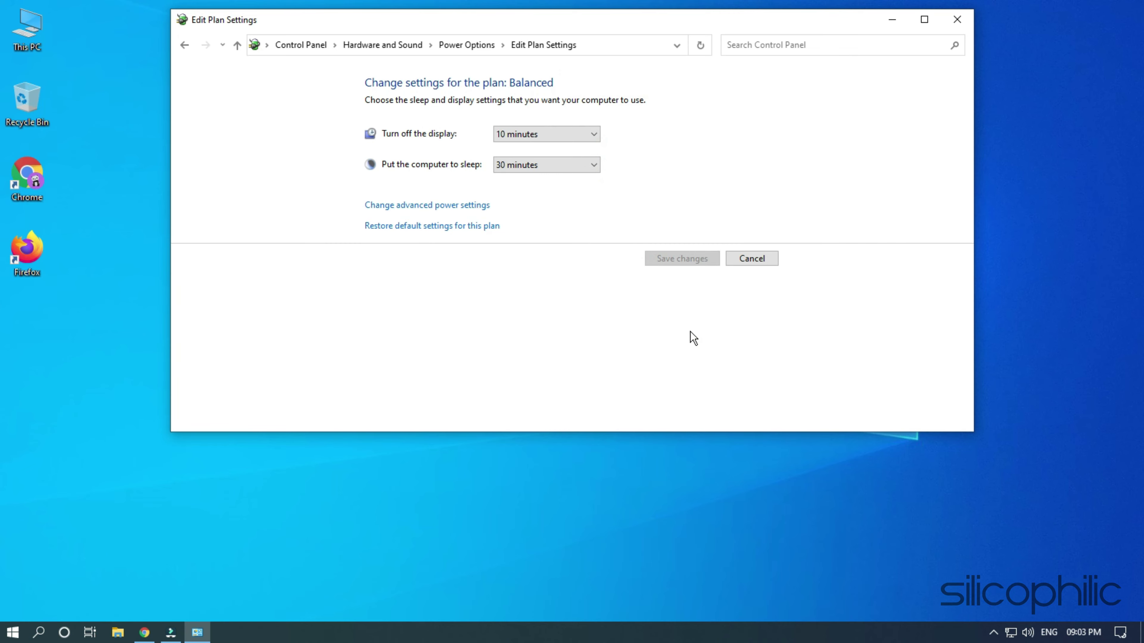
left_click(957, 19)
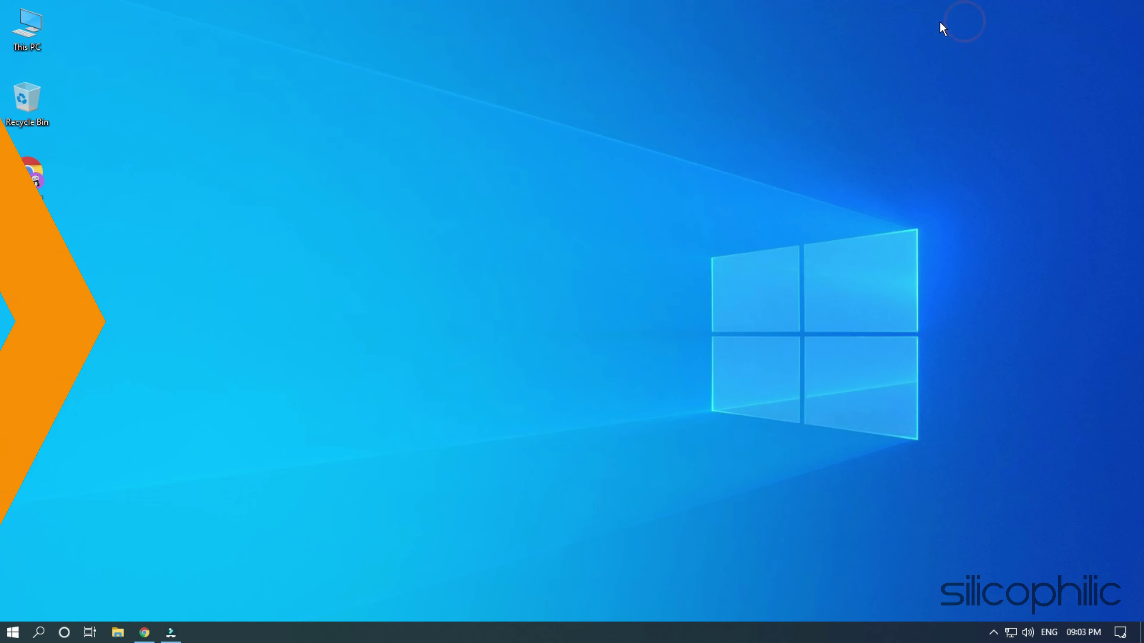